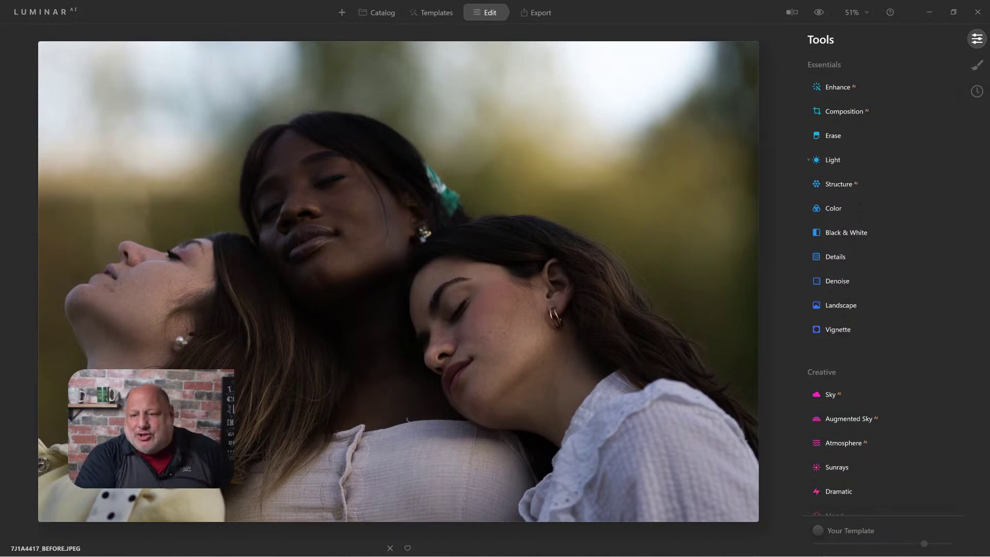
Raise Accent AI to about 89, then set Shadows 28, Whites 13 and Blacks -19
{"action": "left_click", "coordinate": [843, 85]}
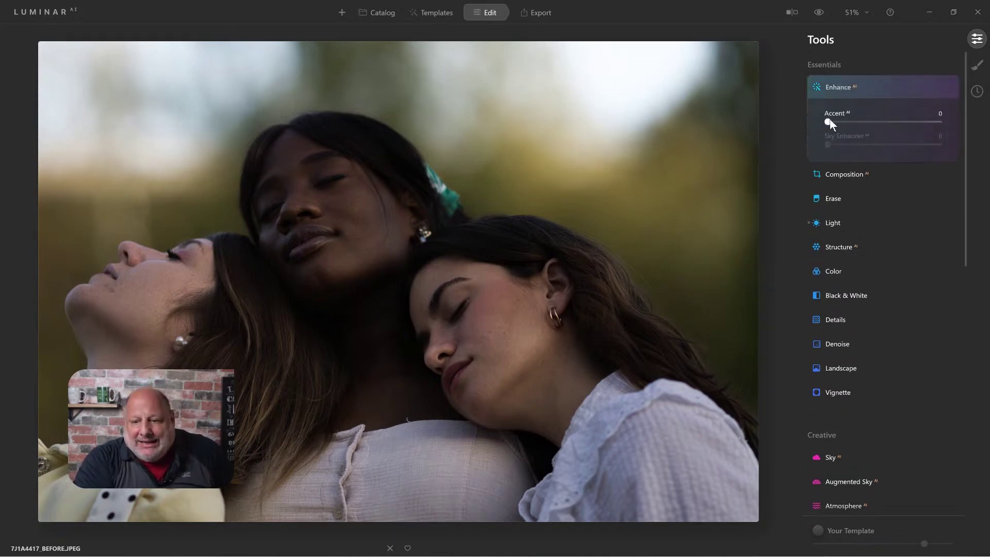
{"action": "left_click_drag", "start_coordinate": [858, 122], "coordinate": [920, 121]}
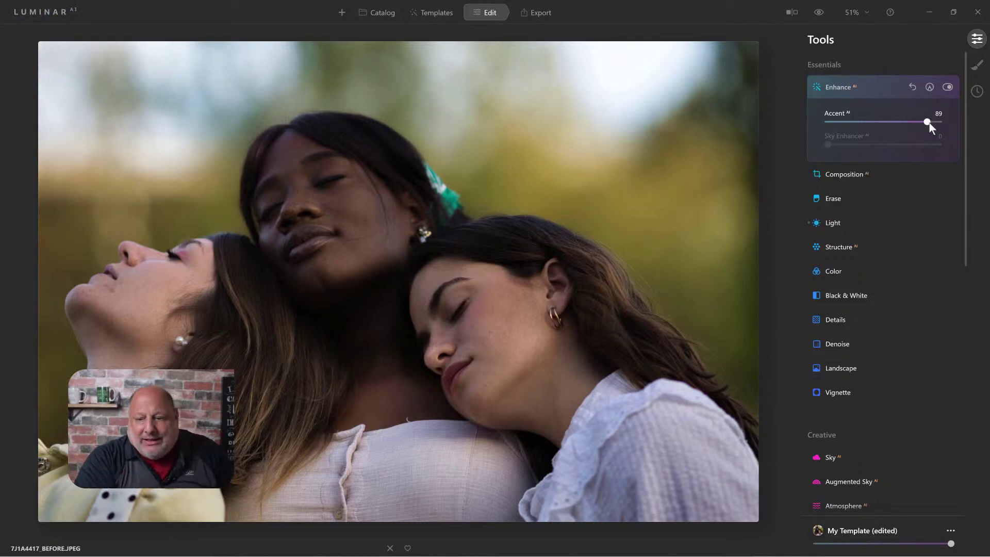
{"action": "left_click", "coordinate": [838, 223]}
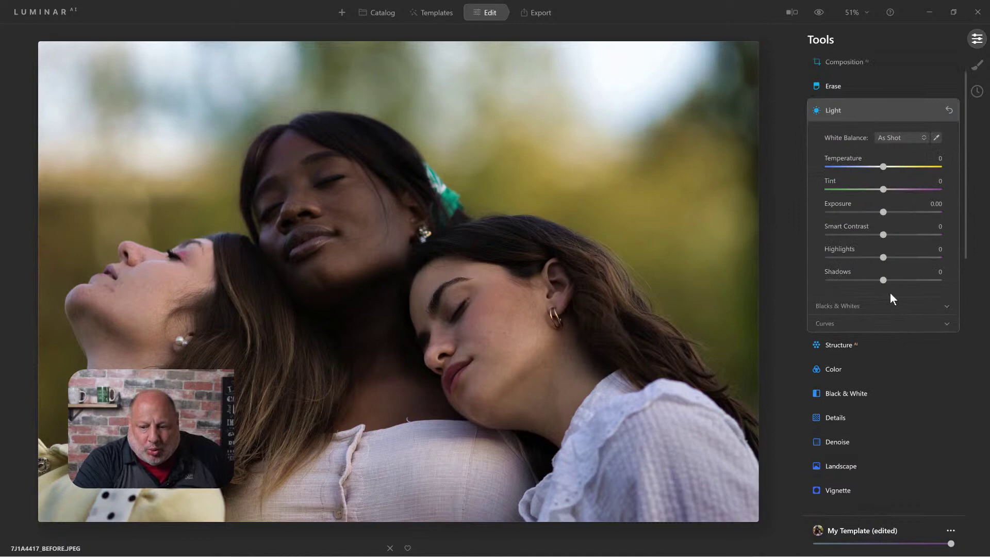
{"action": "left_click_drag", "start_coordinate": [883, 280], "coordinate": [899, 280]}
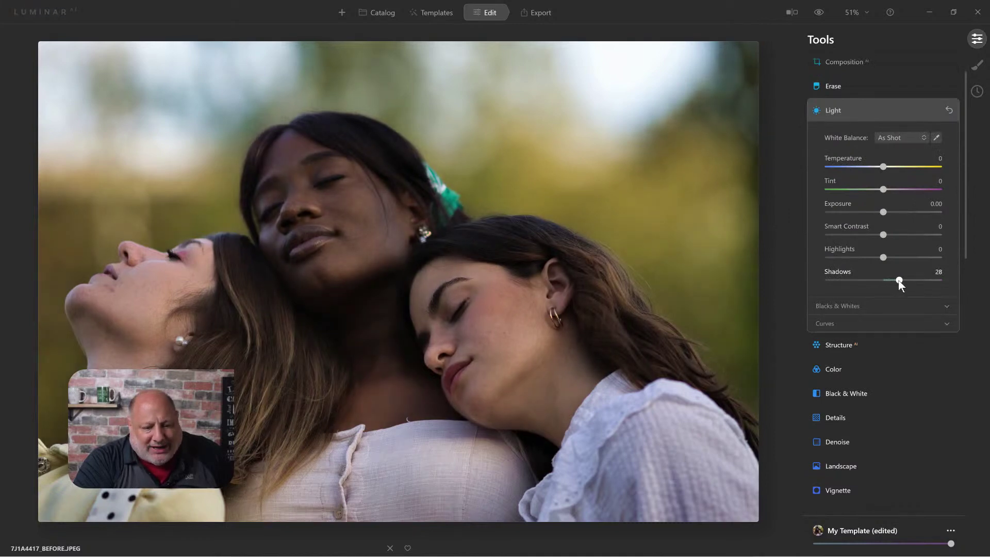
{"action": "left_click", "coordinate": [846, 301]}
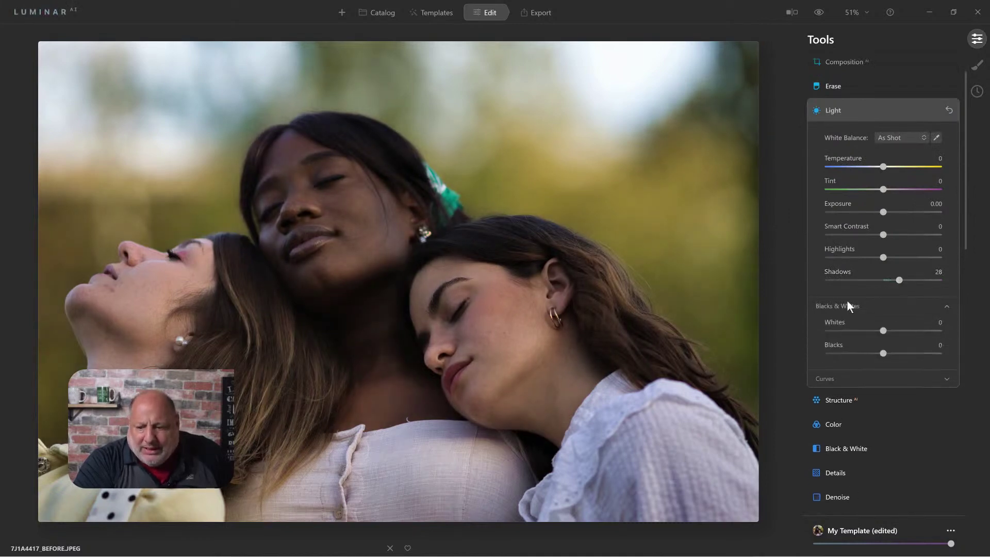
{"action": "left_click_drag", "start_coordinate": [884, 353], "coordinate": [891, 331]}
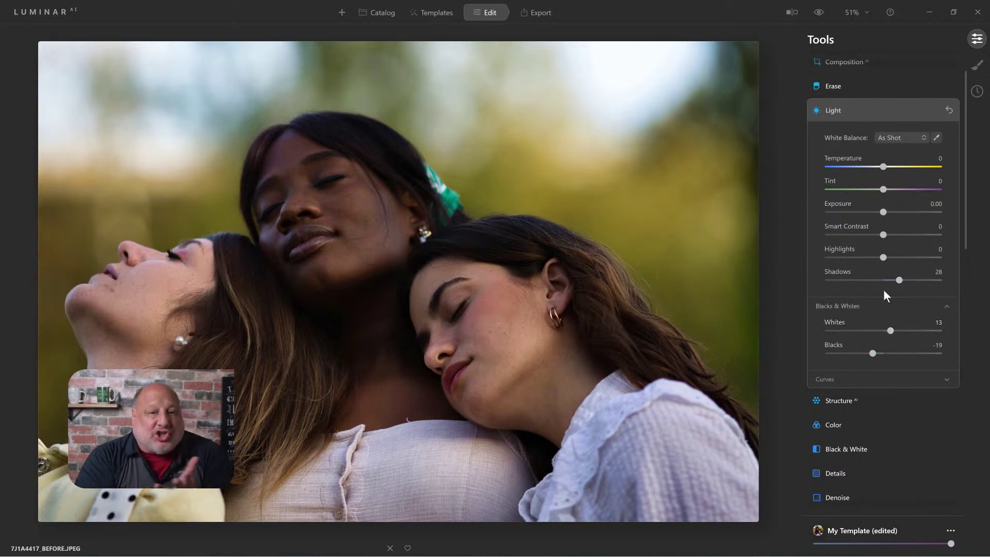
Enable Skin AI in the Portrait tools, zoom in on the faces, and set Amount to 74
{"action": "left_click", "coordinate": [846, 110]}
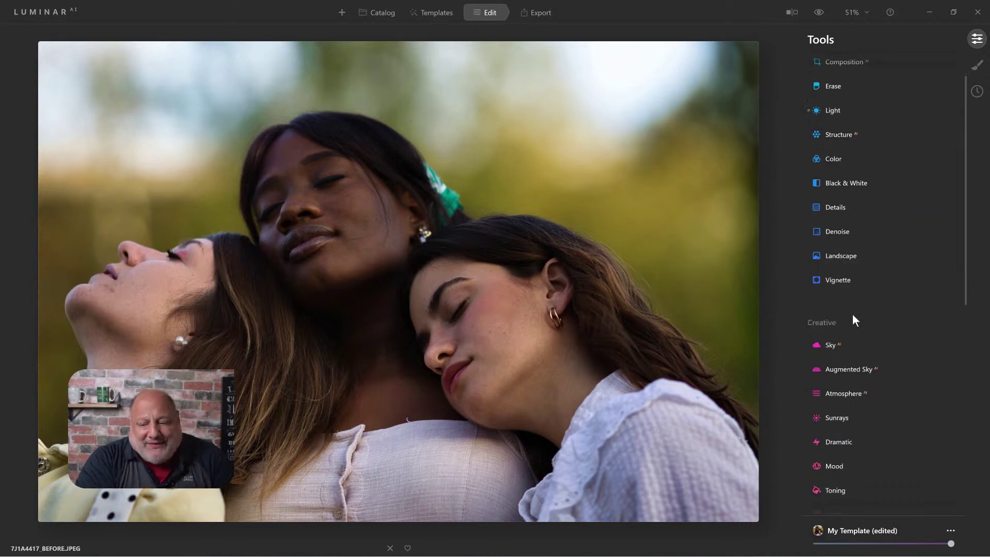
{"action": "scroll", "coordinate": [849, 328], "scroll_direction": "down", "scroll_amount": 5}
{"action": "scroll", "coordinate": [849, 334], "scroll_direction": "down", "scroll_amount": 3}
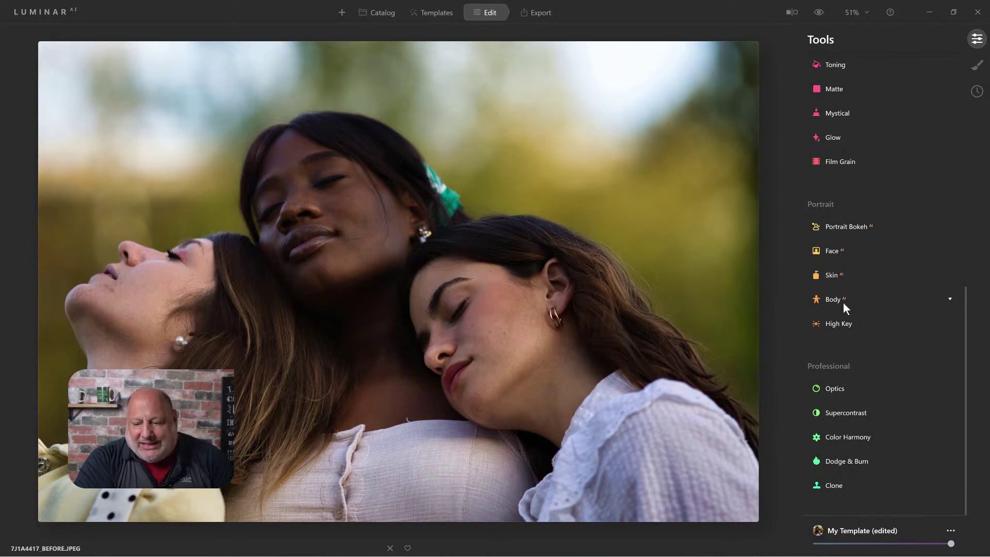
{"action": "left_click", "coordinate": [836, 274]}
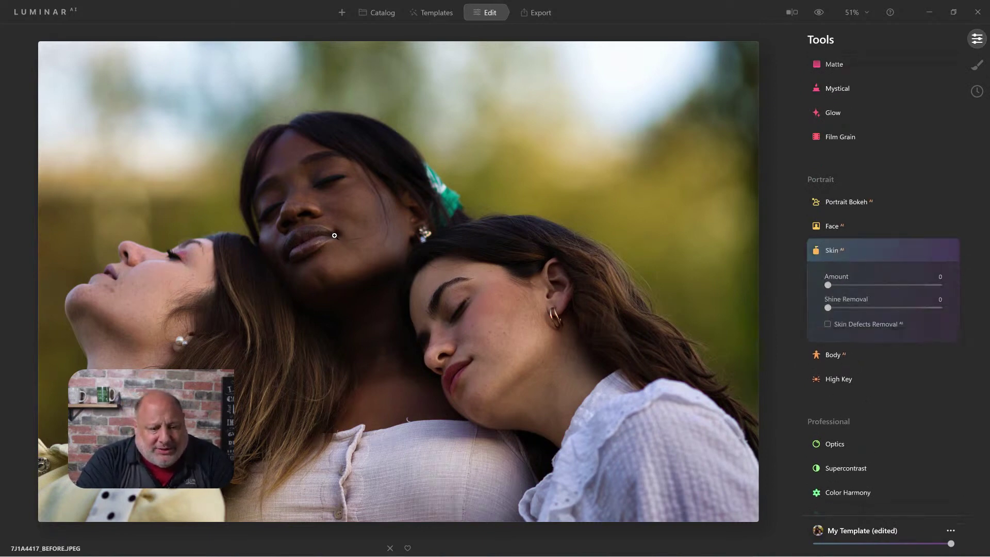
{"action": "left_click_drag", "start_coordinate": [334, 235], "coordinate": [427, 216]}
{"action": "scroll", "coordinate": [427, 216], "scroll_direction": "down", "scroll_amount": 3}
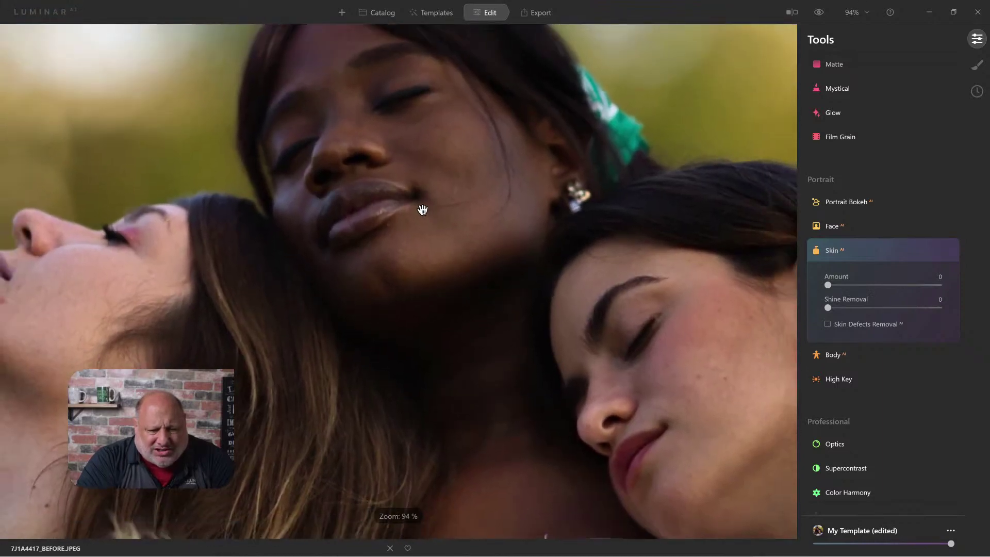
{"action": "scroll", "coordinate": [417, 207], "scroll_direction": "down", "scroll_amount": 4}
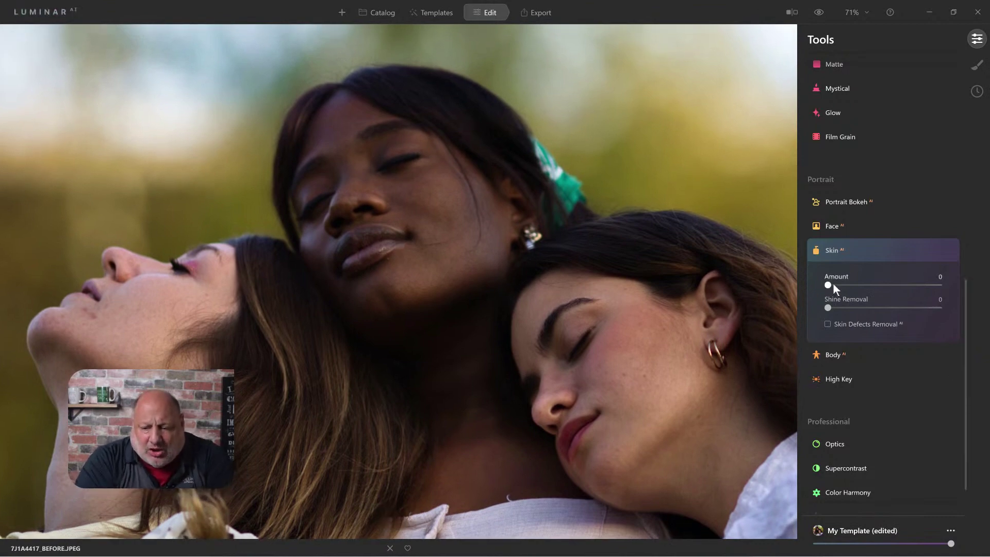
{"action": "left_click", "coordinate": [937, 285]}
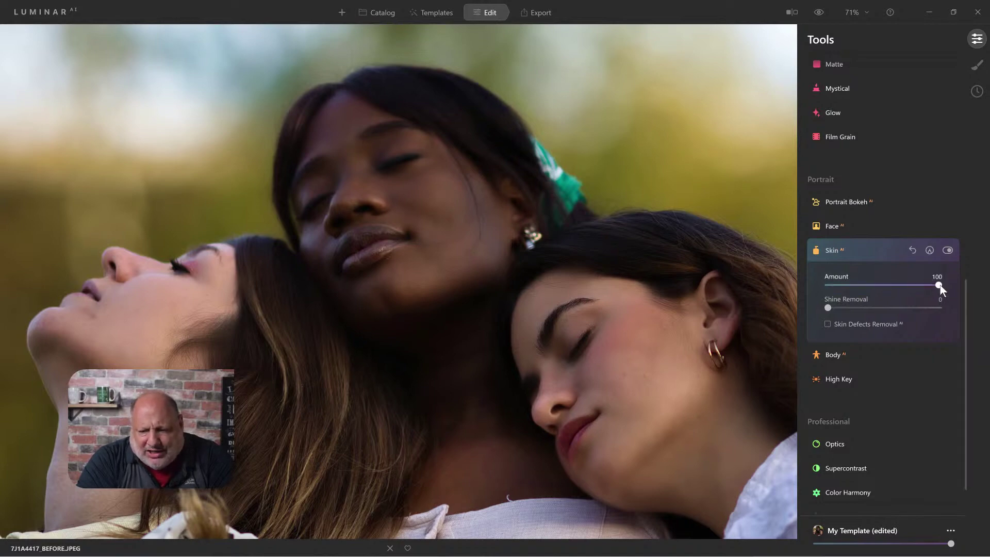
{"action": "left_click_drag", "start_coordinate": [939, 284], "coordinate": [911, 288]}
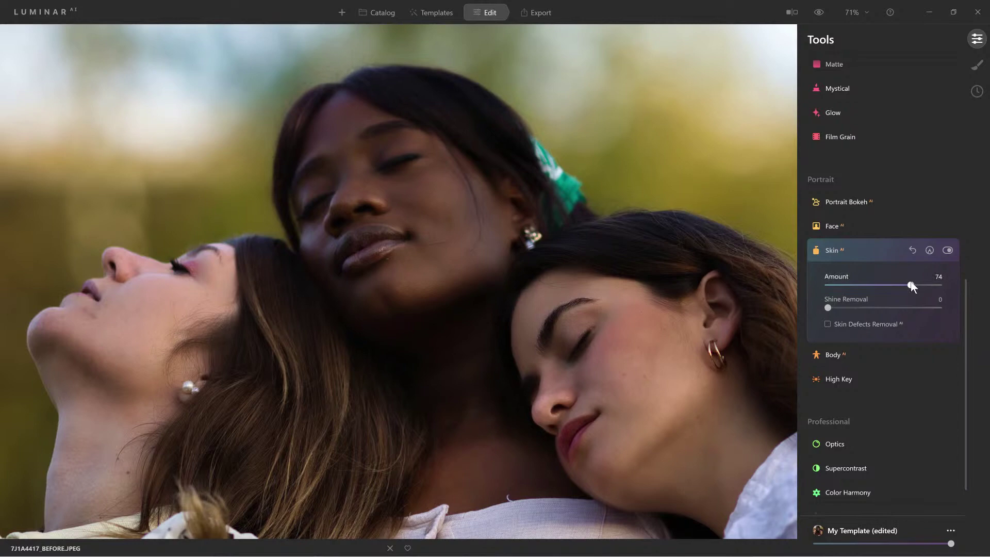
Compare Skin AI at Amount 30 toggled off and on, then raise Amount to 80
{"action": "left_click_drag", "start_coordinate": [911, 286], "coordinate": [883, 287]}
{"action": "left_click_drag", "start_coordinate": [881, 285], "coordinate": [860, 286]}
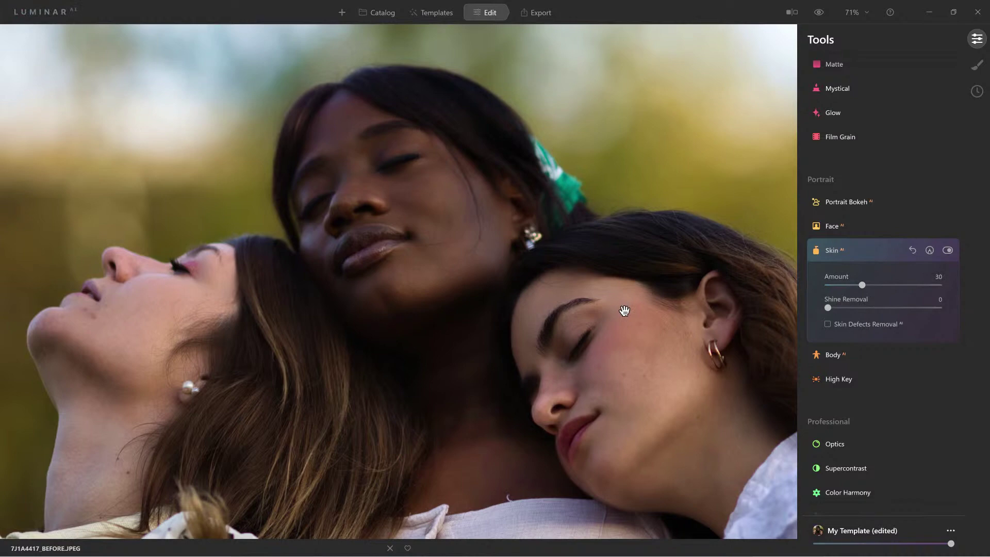
{"action": "left_click", "coordinate": [947, 251]}
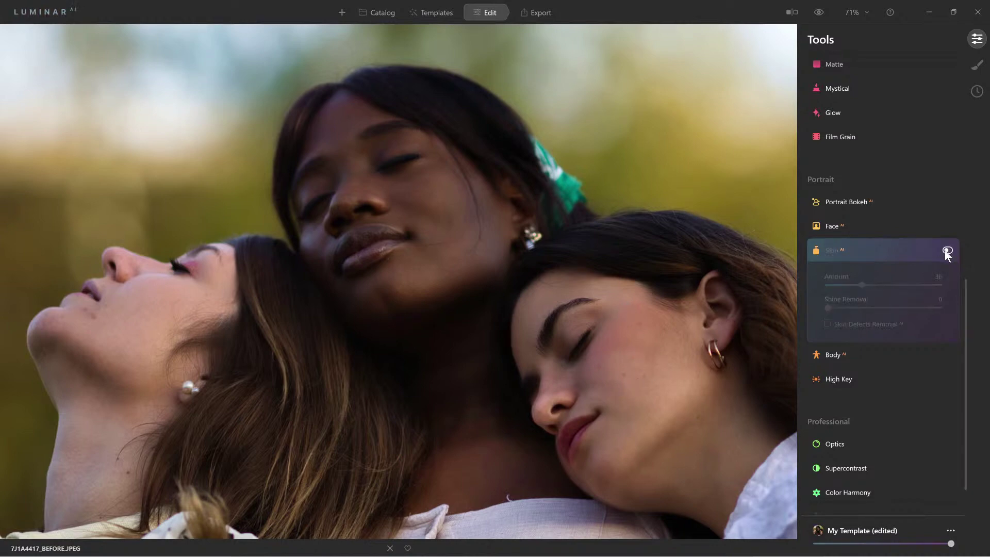
{"action": "left_click", "coordinate": [946, 250]}
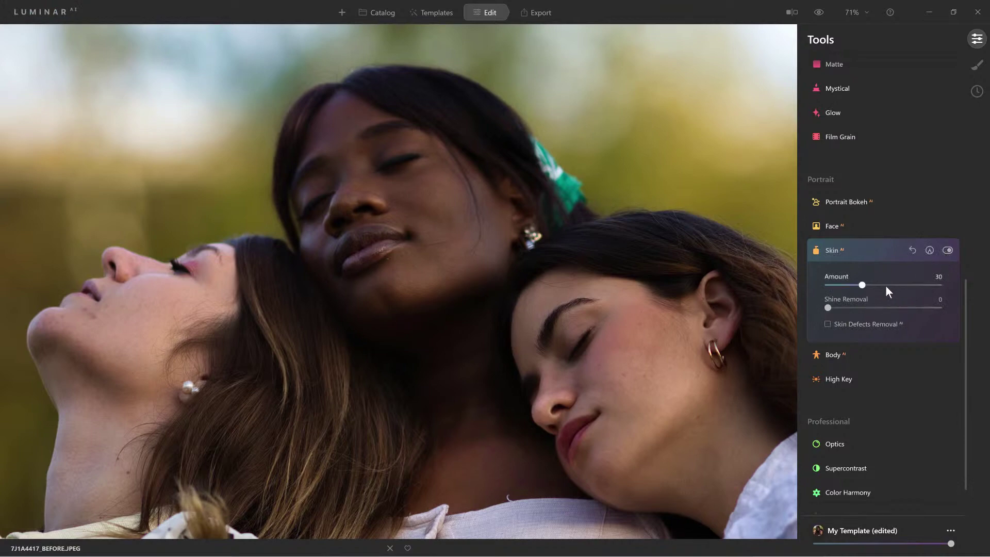
{"action": "left_click_drag", "start_coordinate": [866, 286], "coordinate": [879, 285]}
{"action": "left_click_drag", "start_coordinate": [877, 285], "coordinate": [918, 285]}
Add a Paint Mask to Skin AI using the eraser at 45 opacity
{"action": "left_click", "coordinate": [931, 250]}
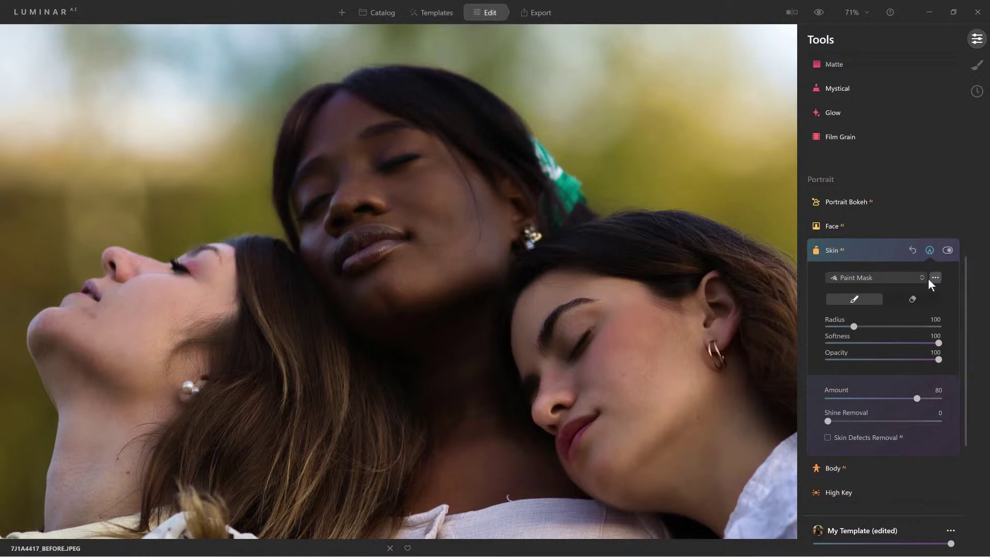
{"action": "left_click", "coordinate": [908, 299]}
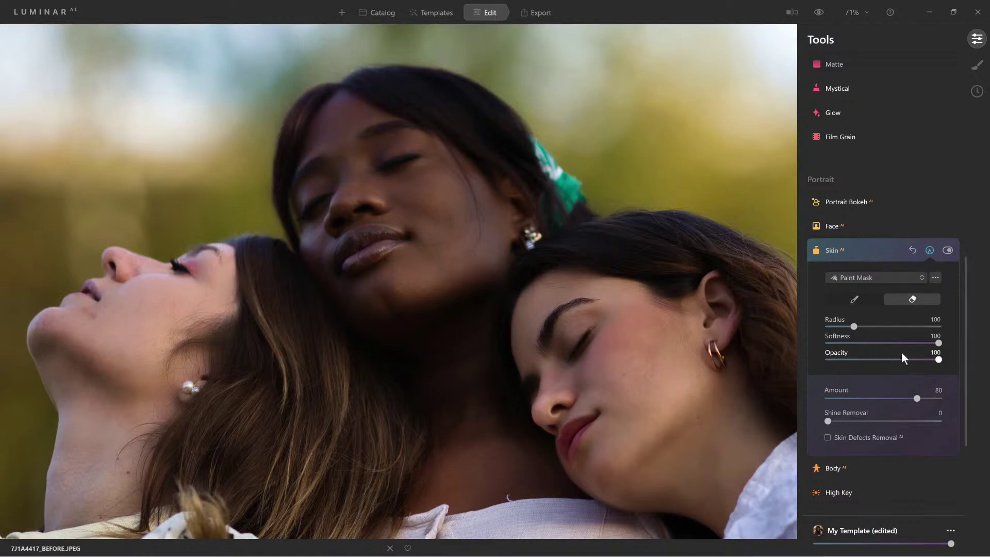
{"action": "left_click_drag", "start_coordinate": [939, 359], "coordinate": [881, 363]}
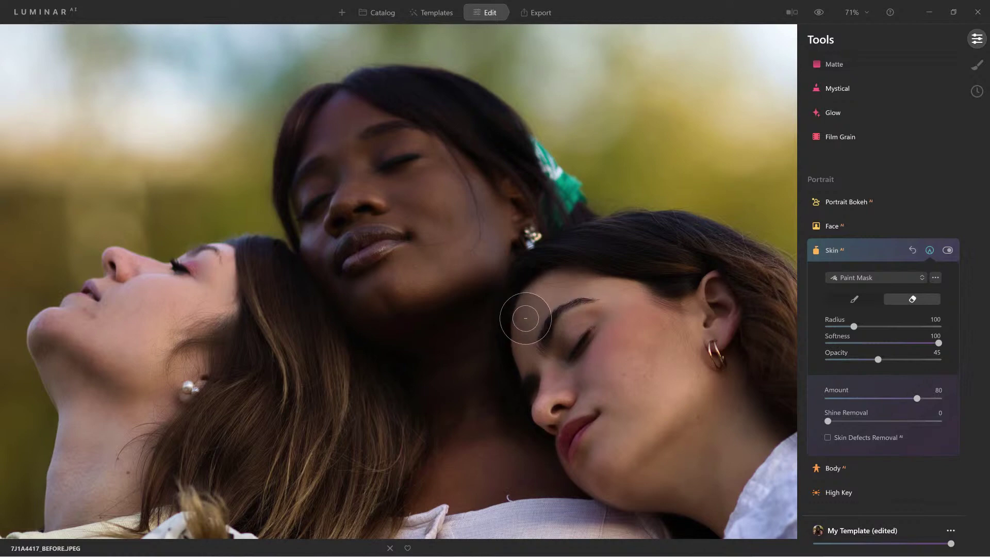
Erase the smoothing partly from the right and left women's faces
{"action": "mouse_move", "coordinate": [651, 310]}
{"action": "left_mouse_down"}
{"action": "mouse_move", "coordinate": [683, 355]}
{"action": "mouse_move", "coordinate": [680, 391]}
{"action": "mouse_move", "coordinate": [656, 328]}
{"action": "mouse_move", "coordinate": [570, 311]}
{"action": "mouse_move", "coordinate": [519, 342]}
{"action": "mouse_move", "coordinate": [650, 349]}
{"action": "mouse_move", "coordinate": [734, 458]}
{"action": "mouse_move", "coordinate": [664, 390]}
{"action": "mouse_move", "coordinate": [560, 347]}
{"action": "mouse_move", "coordinate": [523, 349]}
{"action": "mouse_move", "coordinate": [712, 476]}
{"action": "mouse_move", "coordinate": [548, 376]}
{"action": "mouse_move", "coordinate": [539, 351]}
{"action": "mouse_move", "coordinate": [586, 448]}
{"action": "mouse_move", "coordinate": [651, 493]}
{"action": "mouse_move", "coordinate": [713, 495]}
{"action": "mouse_move", "coordinate": [752, 474]}
{"action": "mouse_move", "coordinate": [733, 398]}
{"action": "left_mouse_up"}
{"action": "mouse_move", "coordinate": [715, 316]}
{"action": "left_mouse_down"}
{"action": "mouse_move", "coordinate": [707, 327]}
{"action": "mouse_move", "coordinate": [564, 298]}
{"action": "left_mouse_up"}
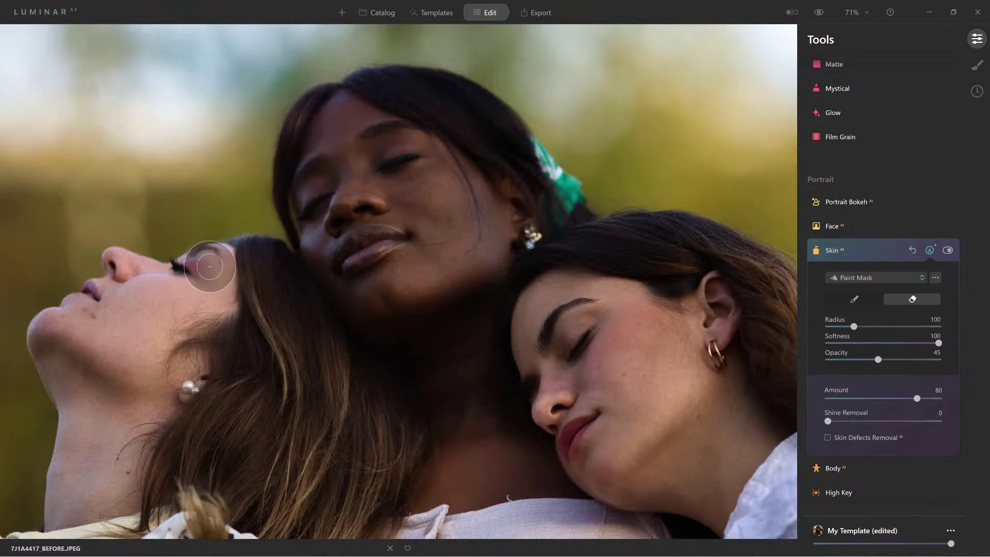
{"action": "mouse_move", "coordinate": [186, 264]}
{"action": "left_mouse_down"}
{"action": "mouse_move", "coordinate": [147, 276]}
{"action": "mouse_move", "coordinate": [116, 267]}
{"action": "mouse_move", "coordinate": [120, 303]}
{"action": "mouse_move", "coordinate": [79, 308]}
{"action": "mouse_move", "coordinate": [52, 334]}
{"action": "mouse_move", "coordinate": [78, 372]}
{"action": "mouse_move", "coordinate": [69, 492]}
{"action": "left_mouse_up"}
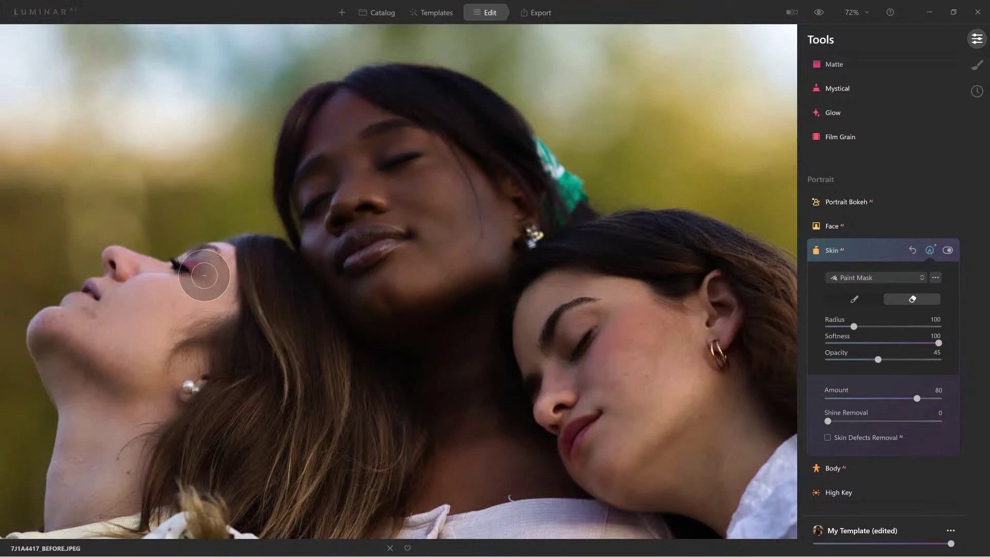
{"action": "mouse_move", "coordinate": [211, 339]}
{"action": "left_mouse_down"}
{"action": "mouse_move", "coordinate": [101, 485]}
{"action": "mouse_move", "coordinate": [185, 372]}
{"action": "mouse_move", "coordinate": [239, 261]}
{"action": "mouse_move", "coordinate": [129, 379]}
{"action": "mouse_move", "coordinate": [98, 476]}
{"action": "mouse_move", "coordinate": [89, 494]}
{"action": "left_mouse_up"}
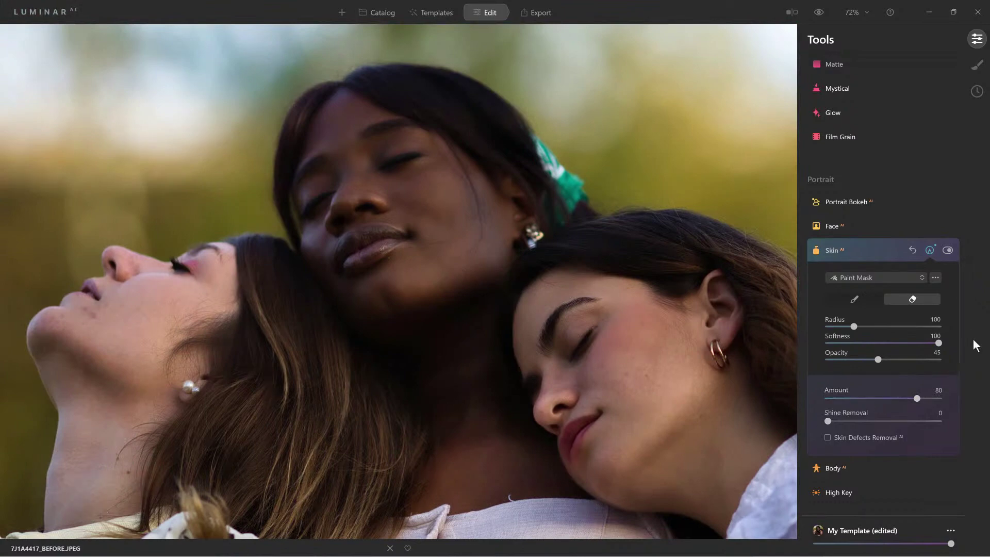
Collapse and reopen Skin AI so its Amount 80 setting shows without the mask controls
{"action": "left_click", "coordinate": [845, 253]}
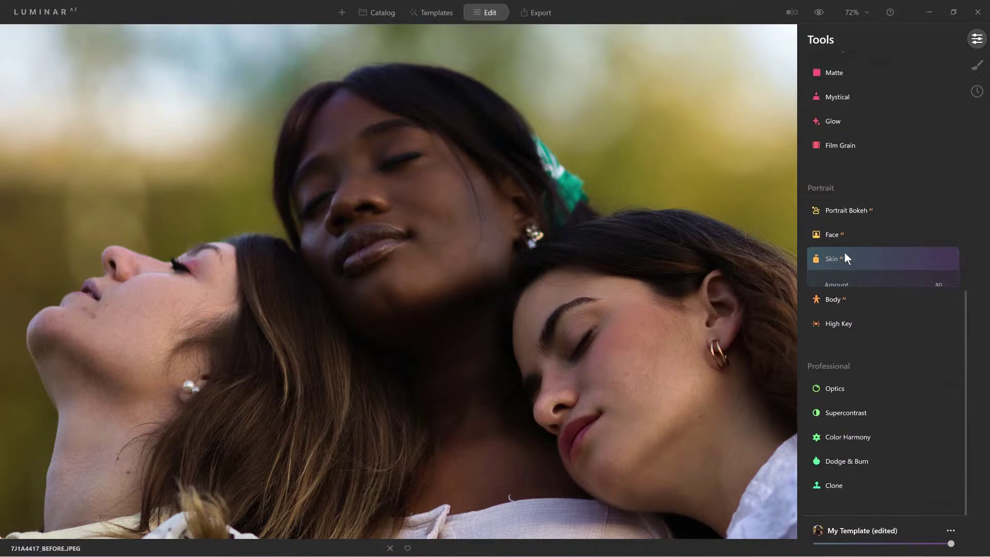
{"action": "left_click", "coordinate": [831, 275]}
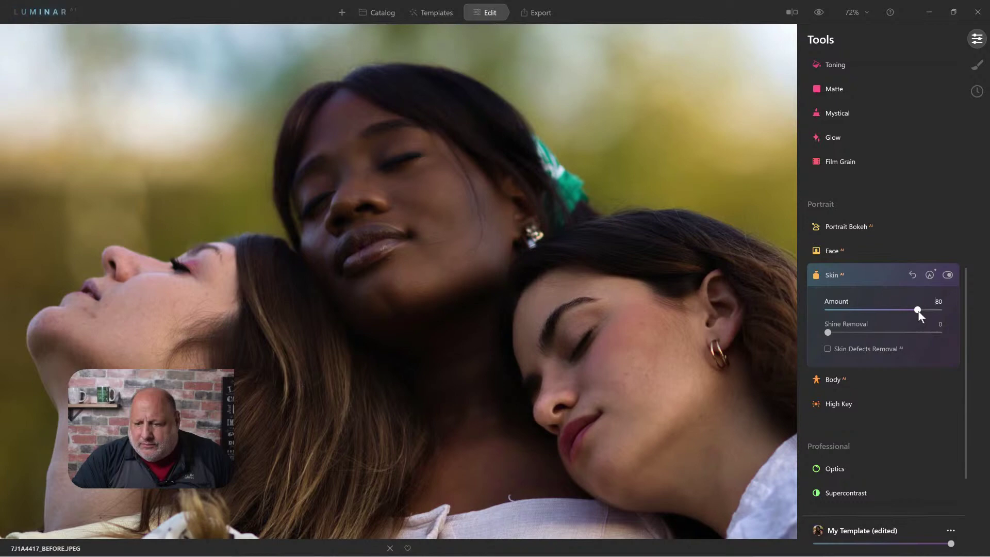
Set the mask eraser opacity to 10 and lightly erase smoothing over the middle woman's face
{"action": "left_click", "coordinate": [930, 275]}
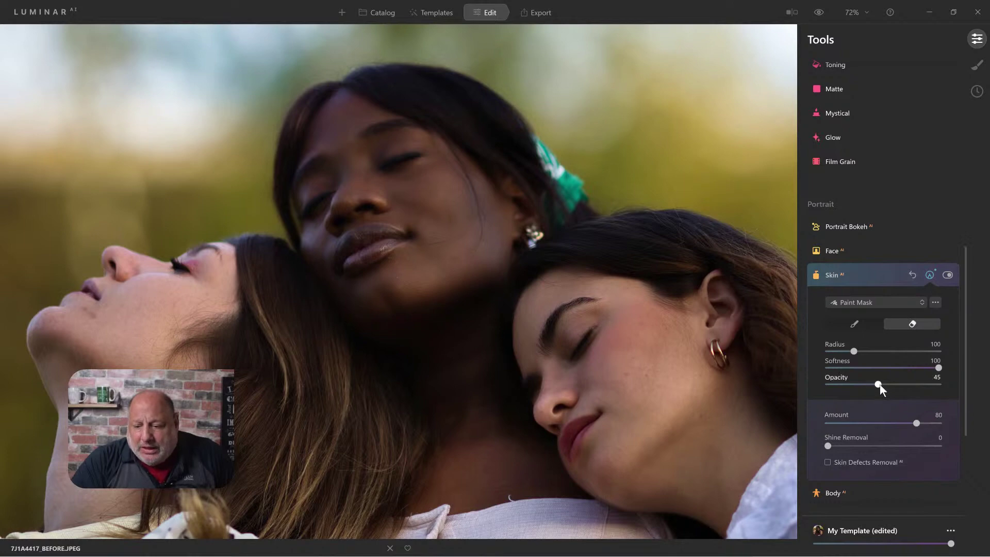
{"action": "left_click_drag", "start_coordinate": [878, 384], "coordinate": [846, 385]}
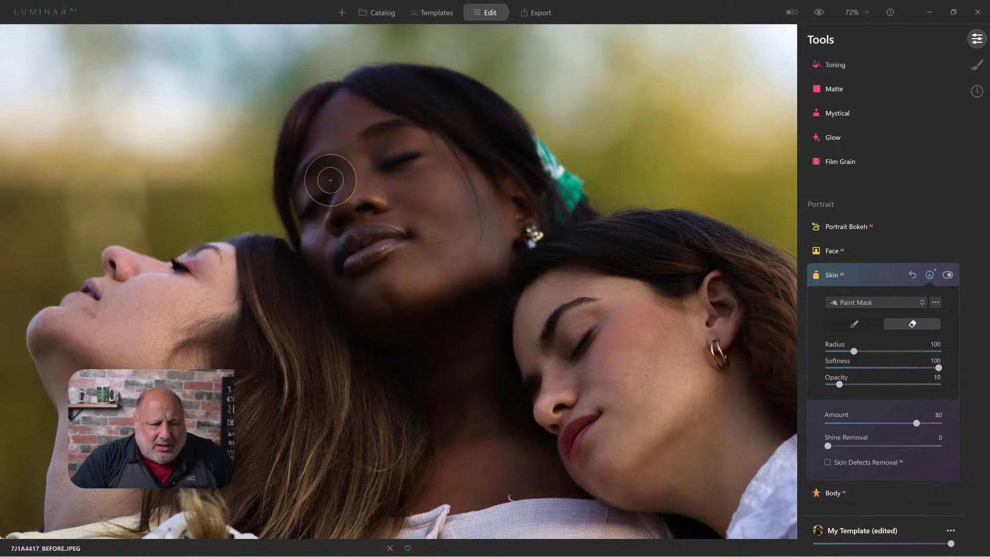
{"action": "mouse_move", "coordinate": [393, 137]}
{"action": "left_mouse_down"}
{"action": "mouse_move", "coordinate": [440, 194]}
{"action": "mouse_move", "coordinate": [380, 140]}
{"action": "mouse_move", "coordinate": [505, 216]}
{"action": "mouse_move", "coordinate": [384, 277]}
{"action": "mouse_move", "coordinate": [466, 241]}
{"action": "mouse_move", "coordinate": [328, 261]}
{"action": "mouse_move", "coordinate": [449, 176]}
{"action": "mouse_move", "coordinate": [320, 224]}
{"action": "mouse_move", "coordinate": [359, 118]}
{"action": "mouse_move", "coordinate": [316, 172]}
{"action": "mouse_move", "coordinate": [329, 237]}
{"action": "mouse_move", "coordinate": [393, 291]}
{"action": "mouse_move", "coordinate": [340, 221]}
{"action": "mouse_move", "coordinate": [363, 135]}
{"action": "mouse_move", "coordinate": [368, 167]}
{"action": "mouse_move", "coordinate": [436, 171]}
{"action": "mouse_move", "coordinate": [477, 200]}
{"action": "mouse_move", "coordinate": [392, 304]}
{"action": "mouse_move", "coordinate": [515, 238]}
{"action": "left_mouse_up"}
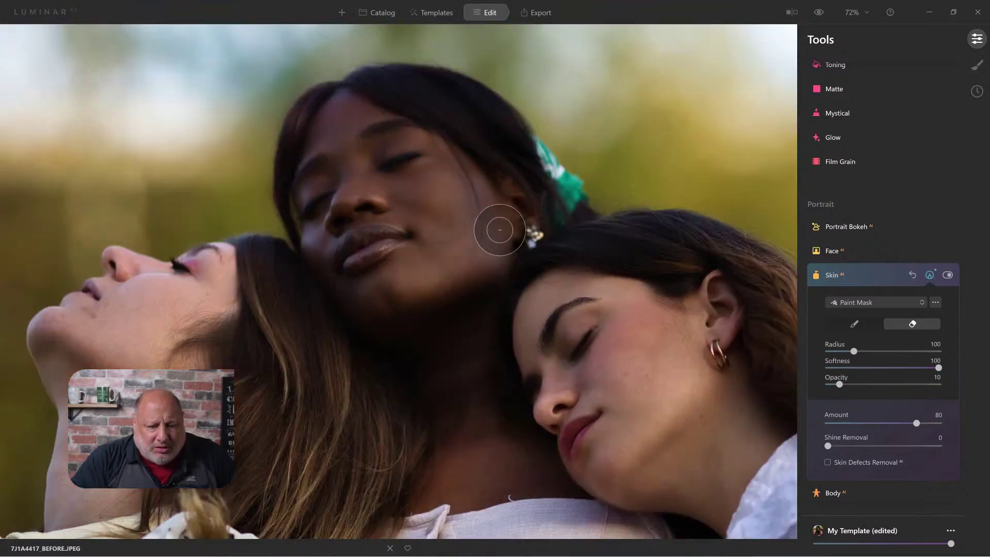
{"action": "mouse_move", "coordinate": [347, 110]}
{"action": "left_mouse_down"}
{"action": "mouse_move", "coordinate": [475, 227]}
{"action": "mouse_move", "coordinate": [348, 141]}
{"action": "mouse_move", "coordinate": [334, 177]}
{"action": "mouse_move", "coordinate": [330, 261]}
{"action": "mouse_move", "coordinate": [335, 172]}
{"action": "mouse_move", "coordinate": [405, 281]}
{"action": "mouse_move", "coordinate": [383, 290]}
{"action": "mouse_move", "coordinate": [470, 244]}
{"action": "mouse_move", "coordinate": [484, 208]}
{"action": "mouse_move", "coordinate": [364, 112]}
{"action": "left_mouse_up"}
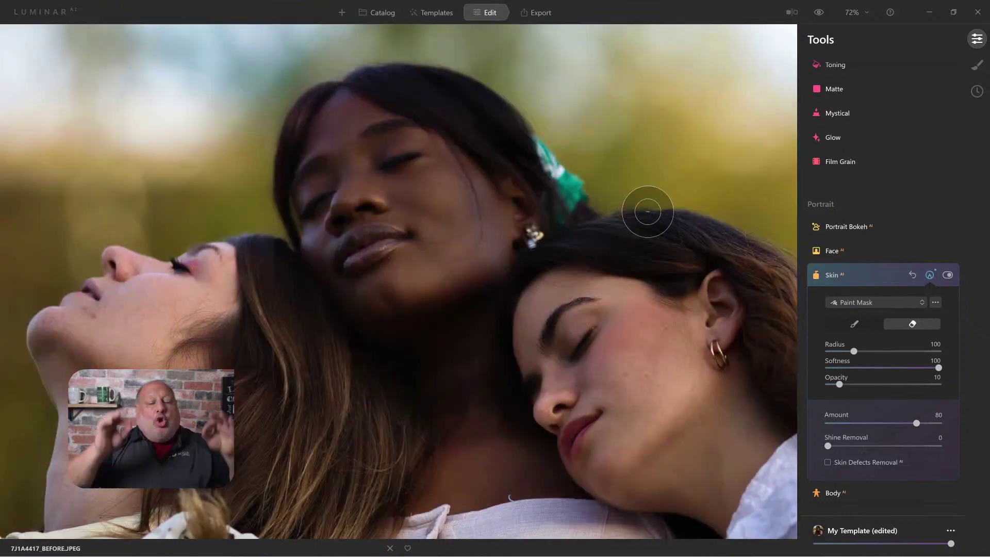